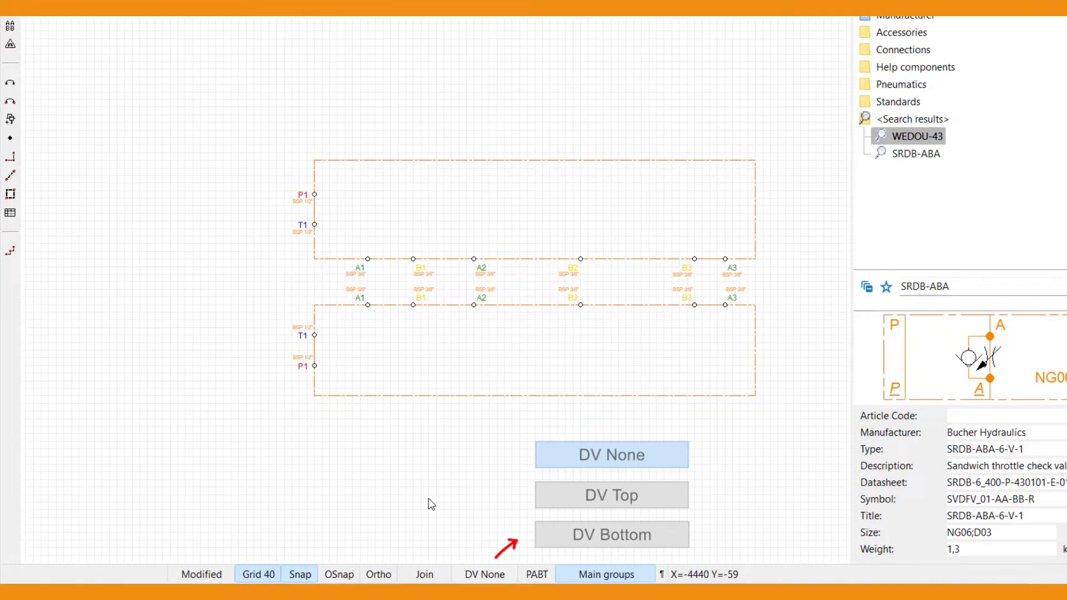
# - Cycle the directional valve mode through its options back to DV None and the port sequence back to PABT
pyautogui.click(511, 575)
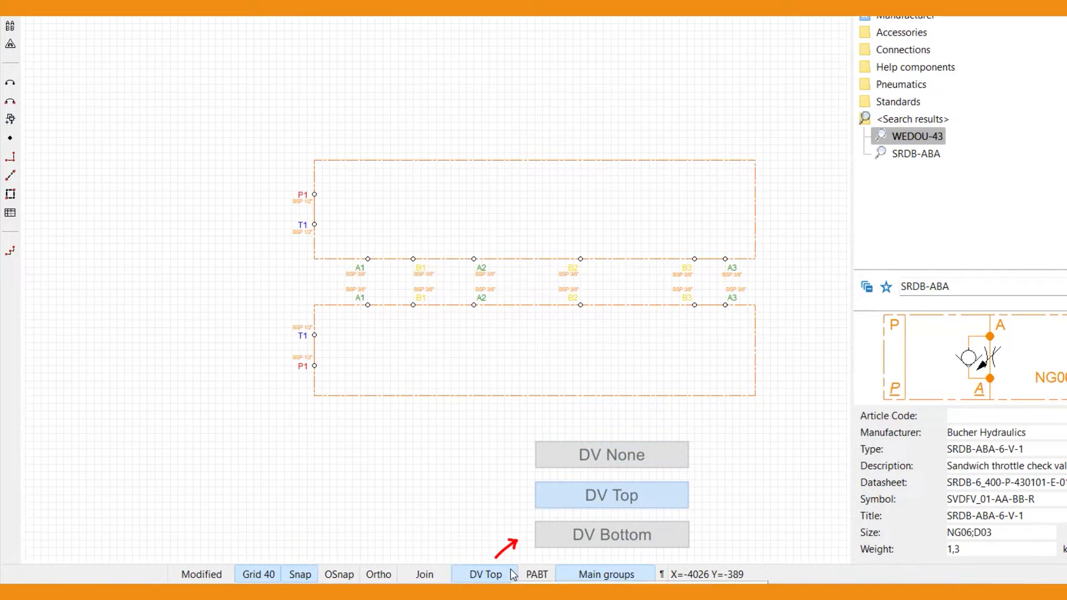
pyautogui.click(513, 575)
pyautogui.click(512, 575)
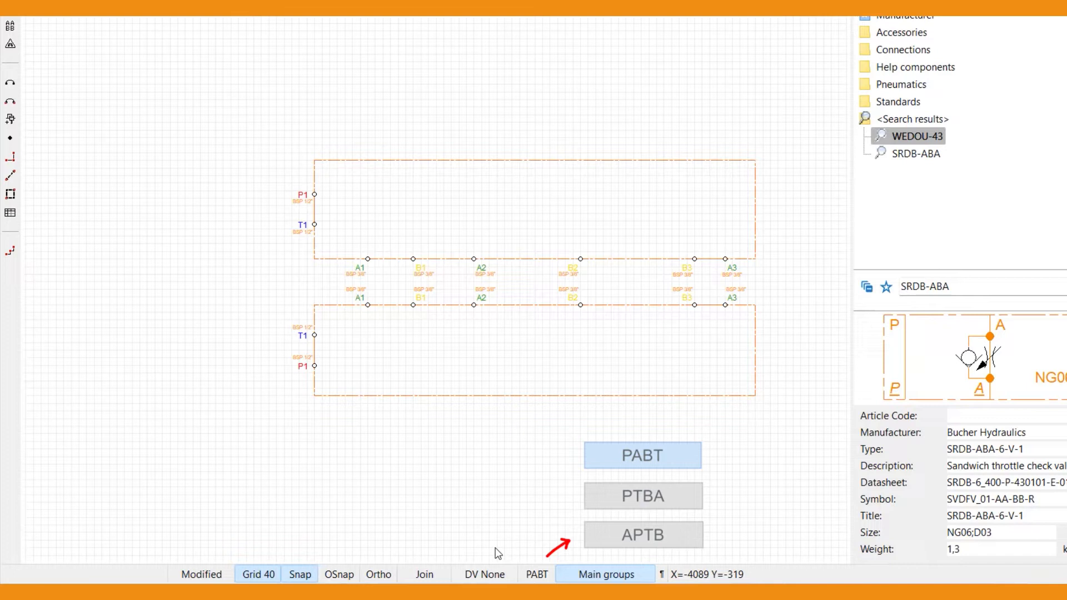
pyautogui.click(526, 574)
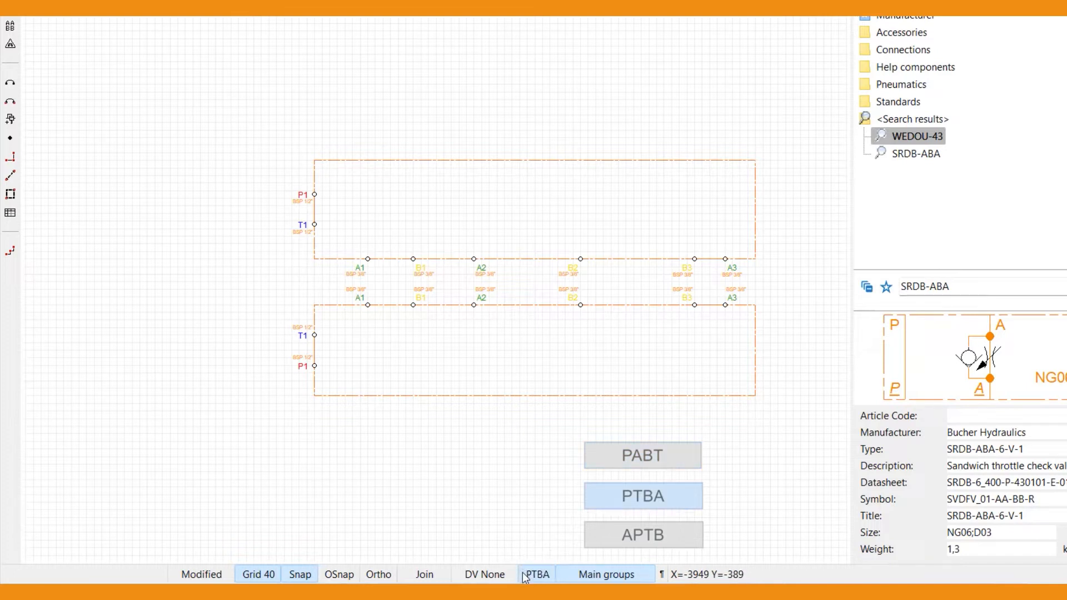
pyautogui.click(525, 574)
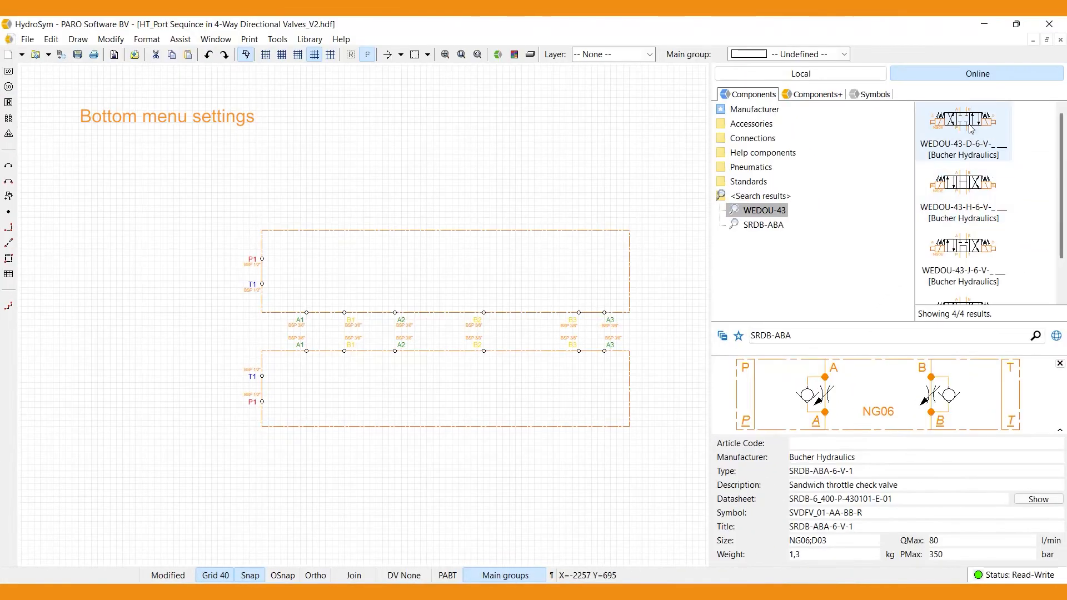
# - Insert a WEDOU-43-D-6-V directional valve with DV None beside the manifolds, and another above it with DV Top
pyautogui.click(970, 128)
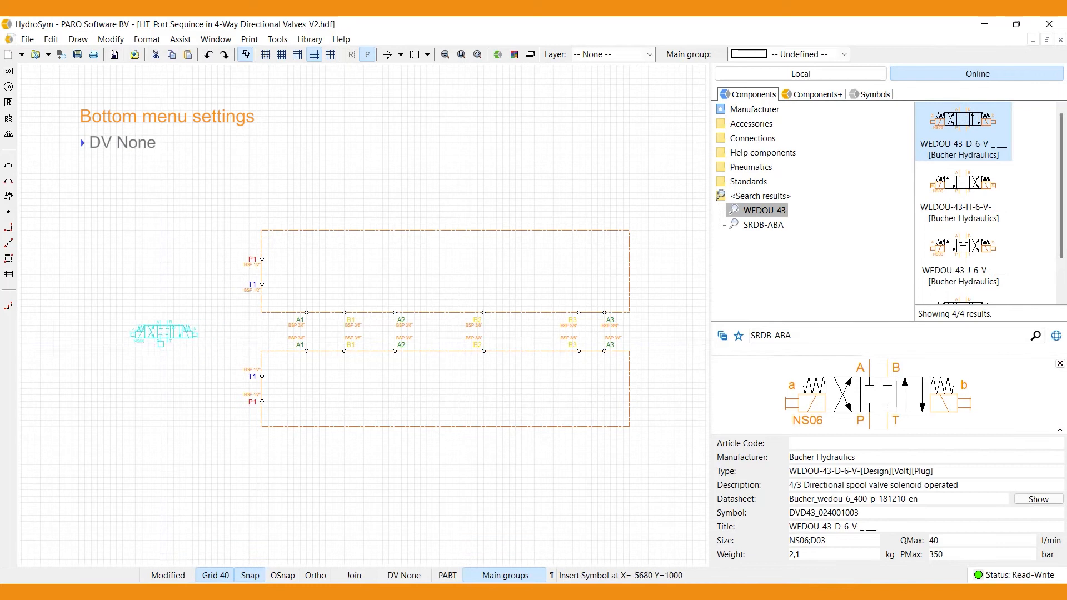
pyautogui.click(143, 344)
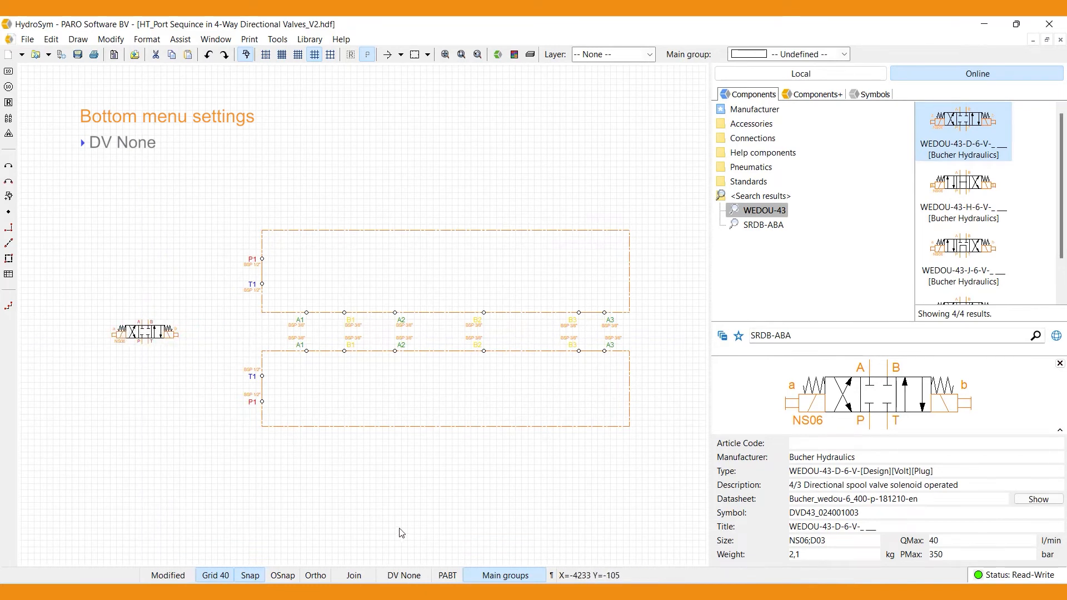
pyautogui.click(414, 576)
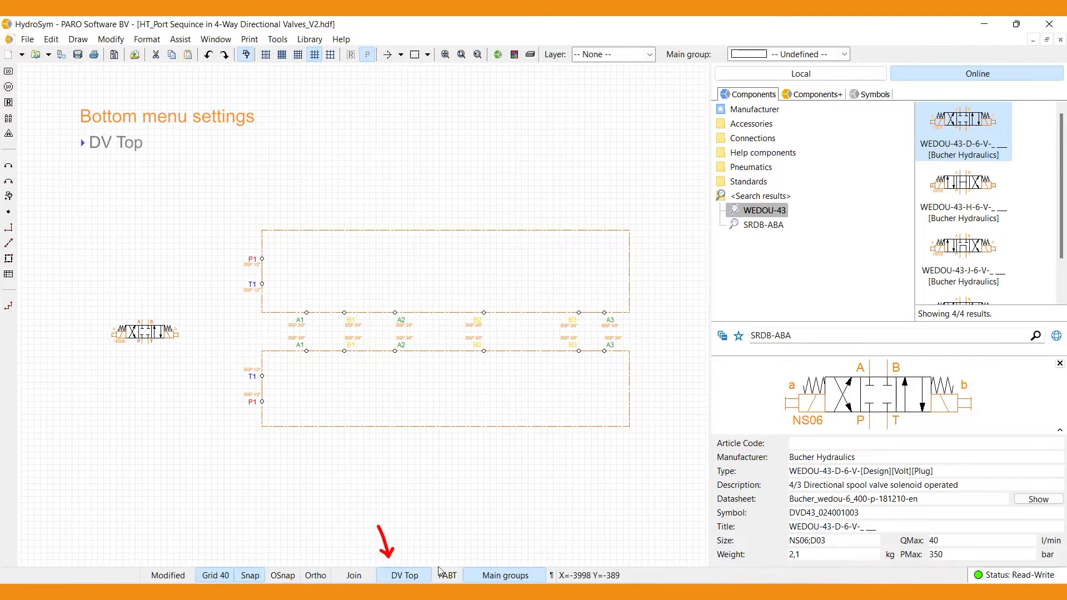
pyautogui.click(970, 136)
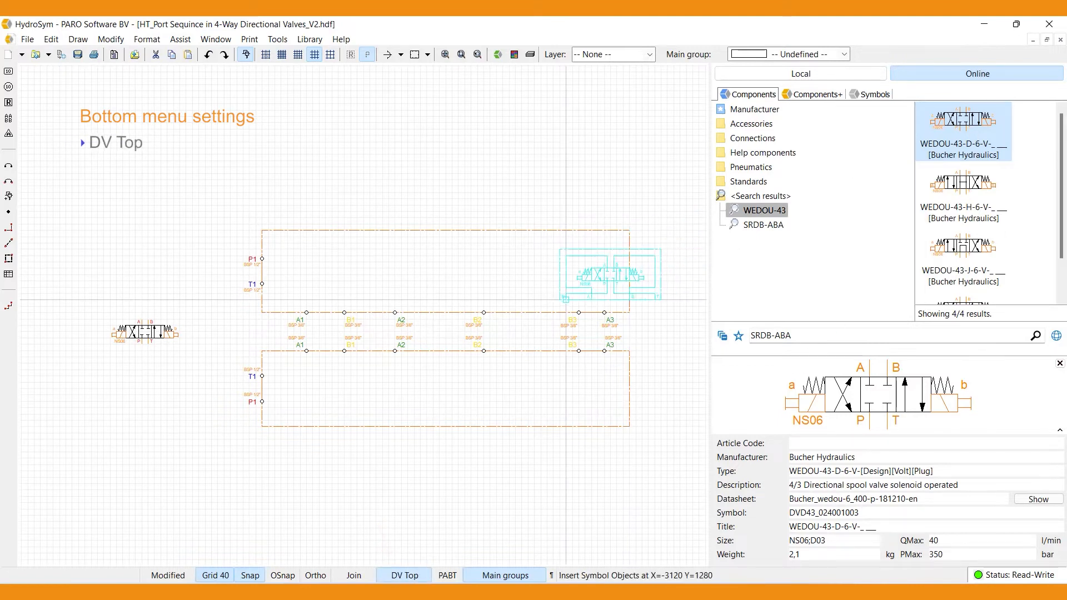
pyautogui.click(91, 288)
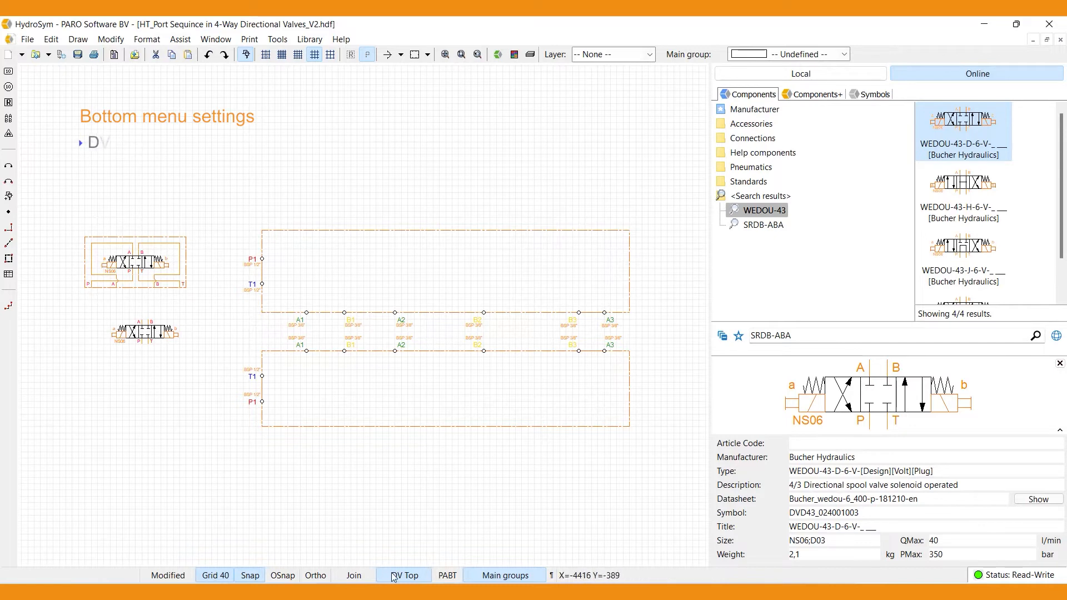
# - Insert a third WEDOU-43-D-6-V valve below the other two using the DV Bottom setting
pyautogui.click(427, 576)
pyautogui.click(957, 134)
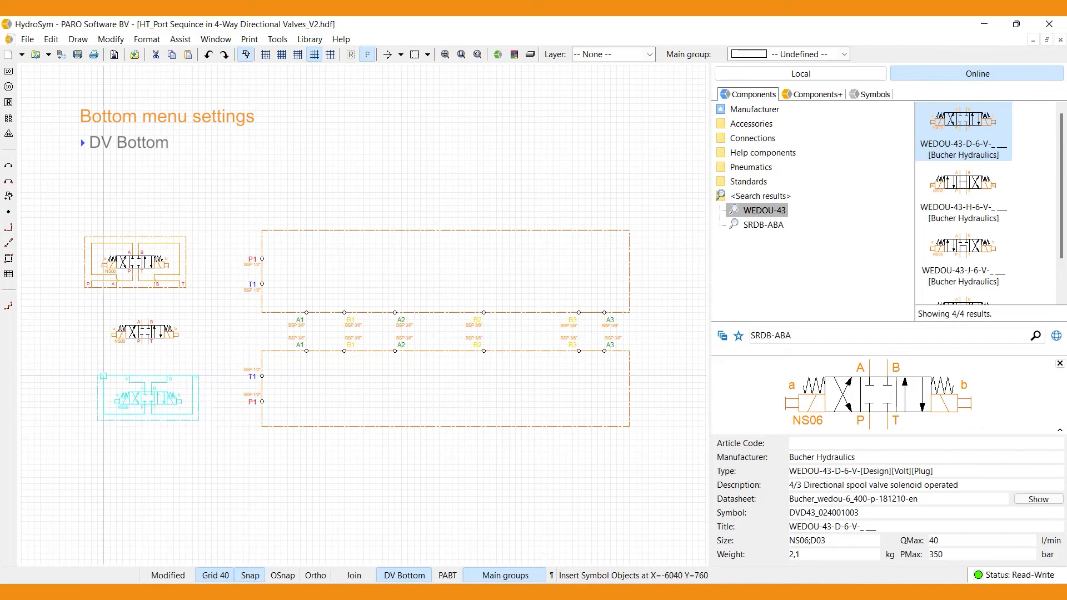
pyautogui.click(91, 376)
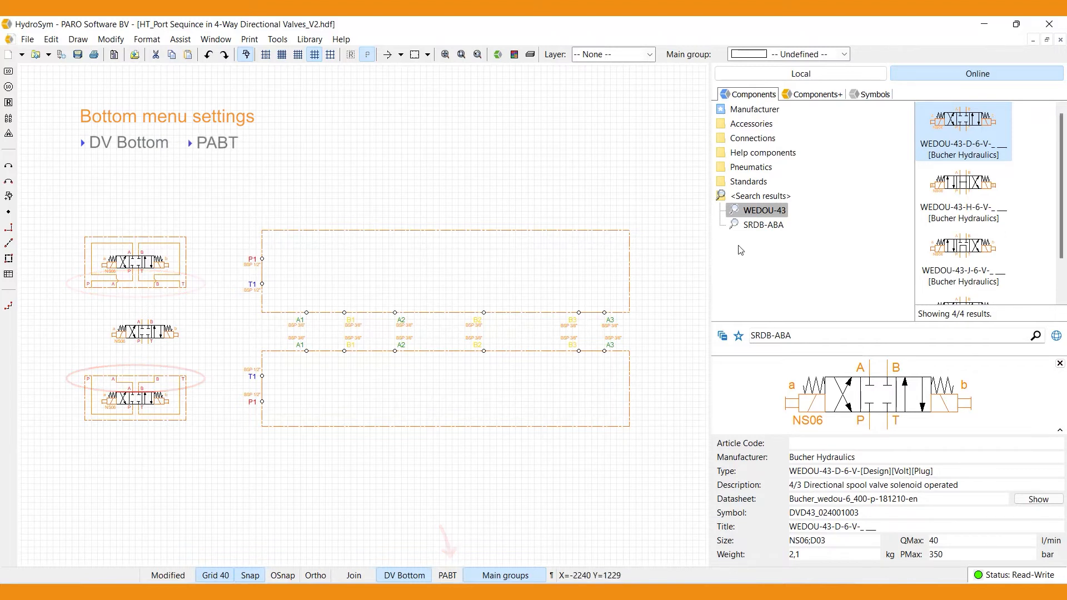
# - Insert SRDB-ABA-6-V-1 sandwich valves with DV Bottom below the lowest directional valve and with DV Top above the highest one
pyautogui.click(750, 224)
pyautogui.click(963, 131)
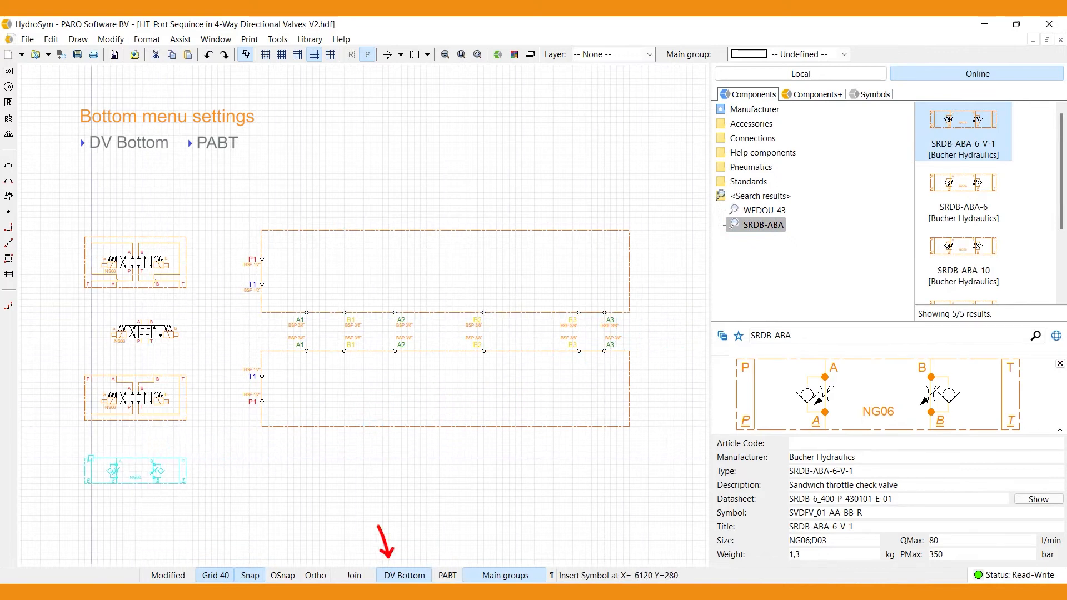
pyautogui.click(90, 446)
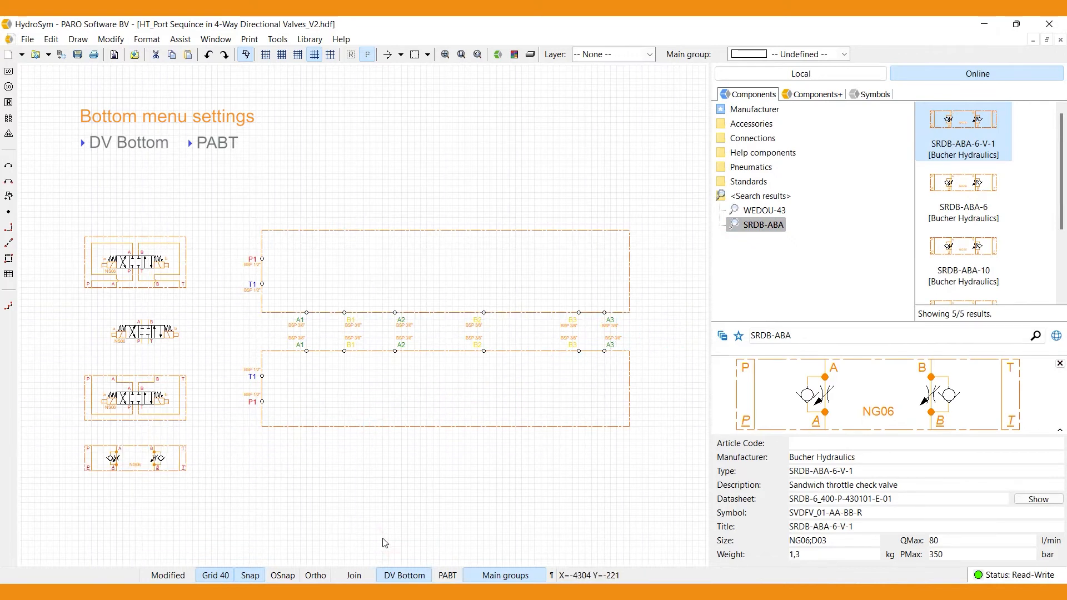
pyautogui.click(428, 576)
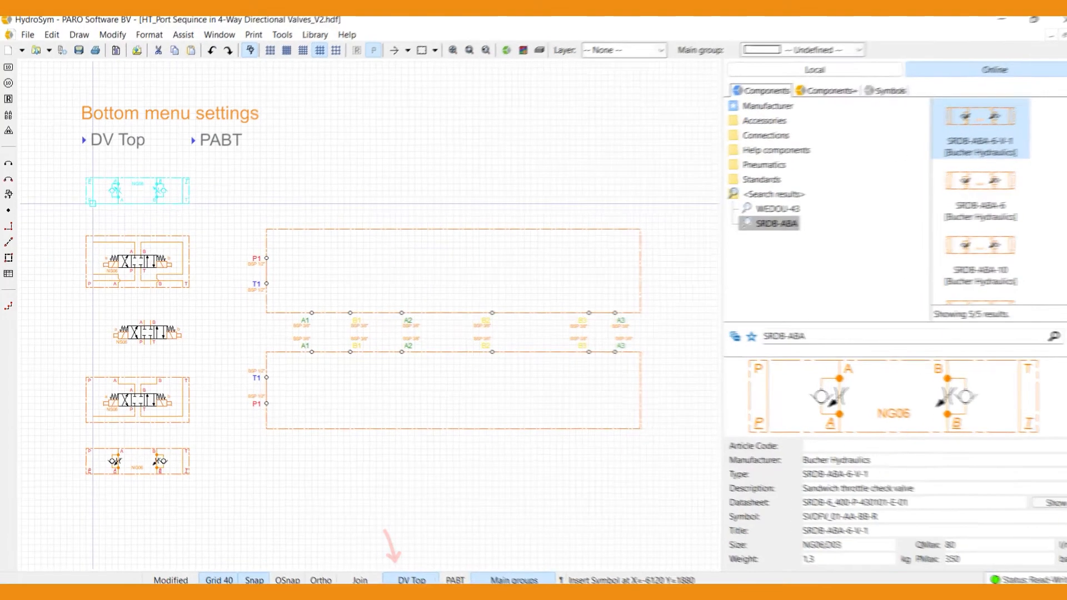
pyautogui.click(93, 204)
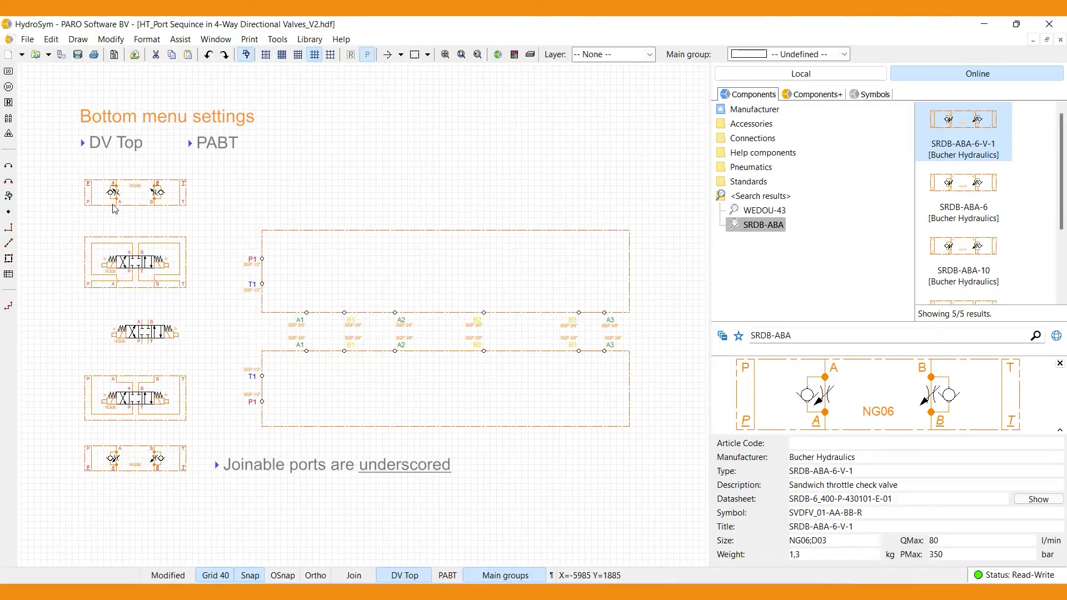
# - Move the upper sandwich valve onto the upper manifold at A1/B1 and, with Join enabled, stack the upper framed directional valve on it
pyautogui.moveTo(114, 209)
pyautogui.mouseDown()
pyautogui.moveTo(226, 238)
pyautogui.moveTo(309, 239)
pyautogui.mouseUp()
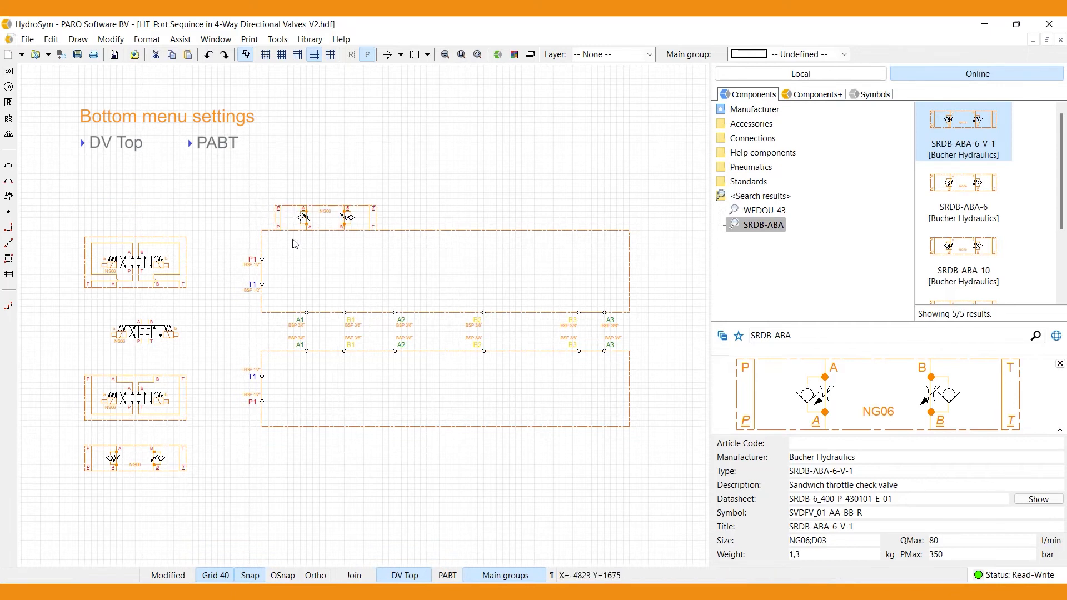
pyautogui.click(354, 575)
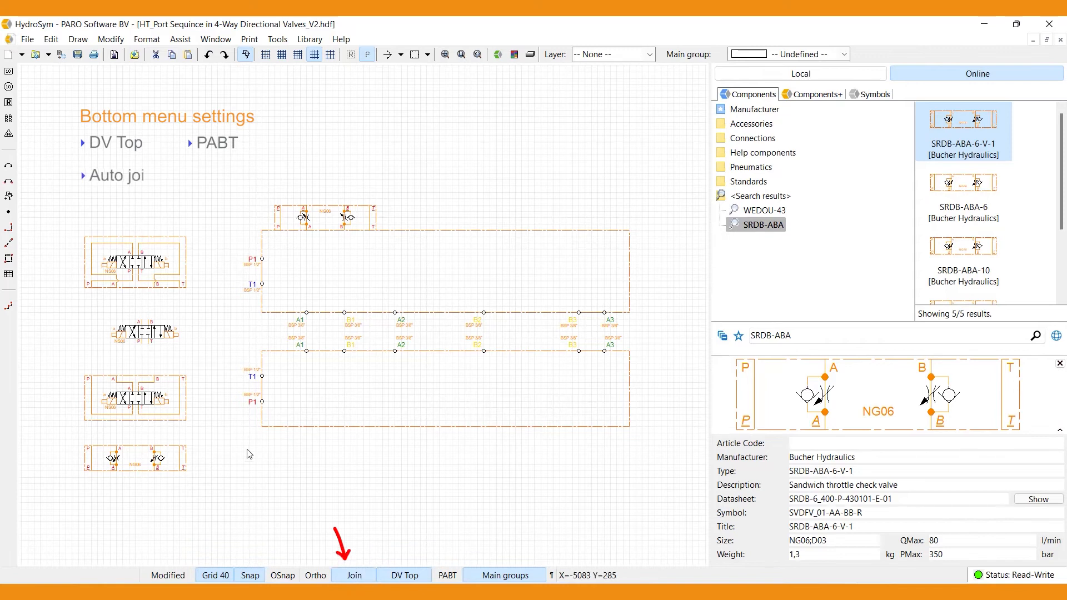
pyautogui.moveTo(95, 289); pyautogui.dragTo(247, 214)
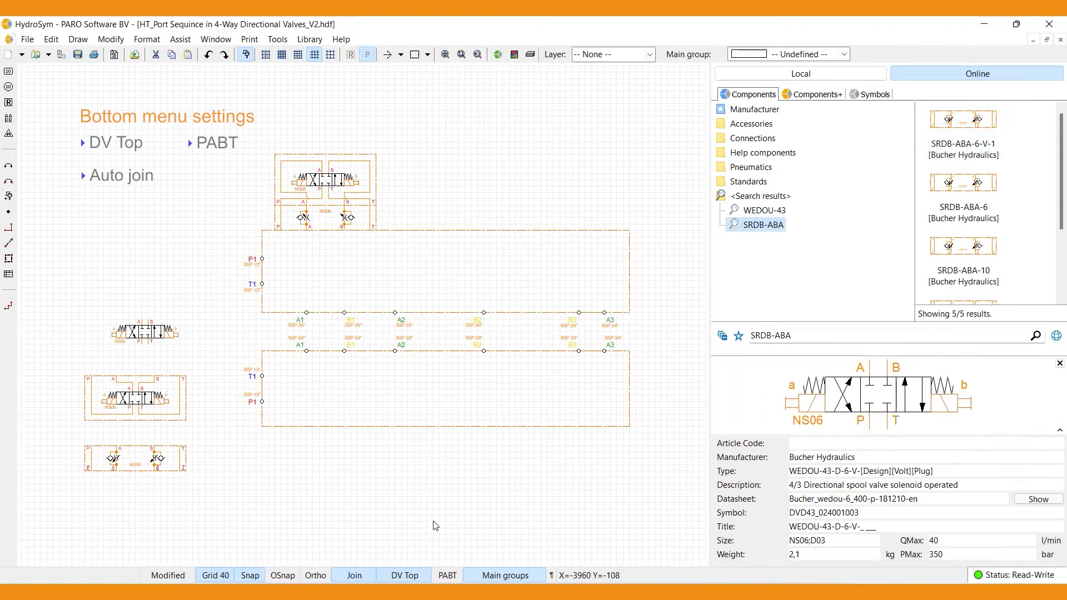
# - Set the port sequence to APTB and insert an SRDB-ABA-6-V-1 sandwich valve on the upper manifold above A2/B2
pyautogui.click(442, 574)
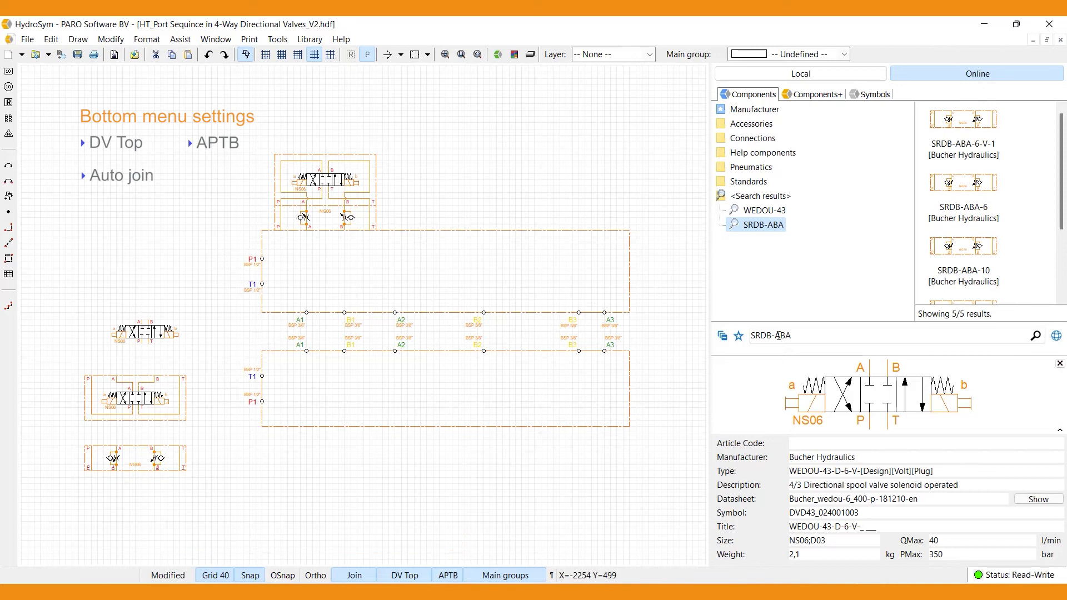
pyautogui.click(953, 131)
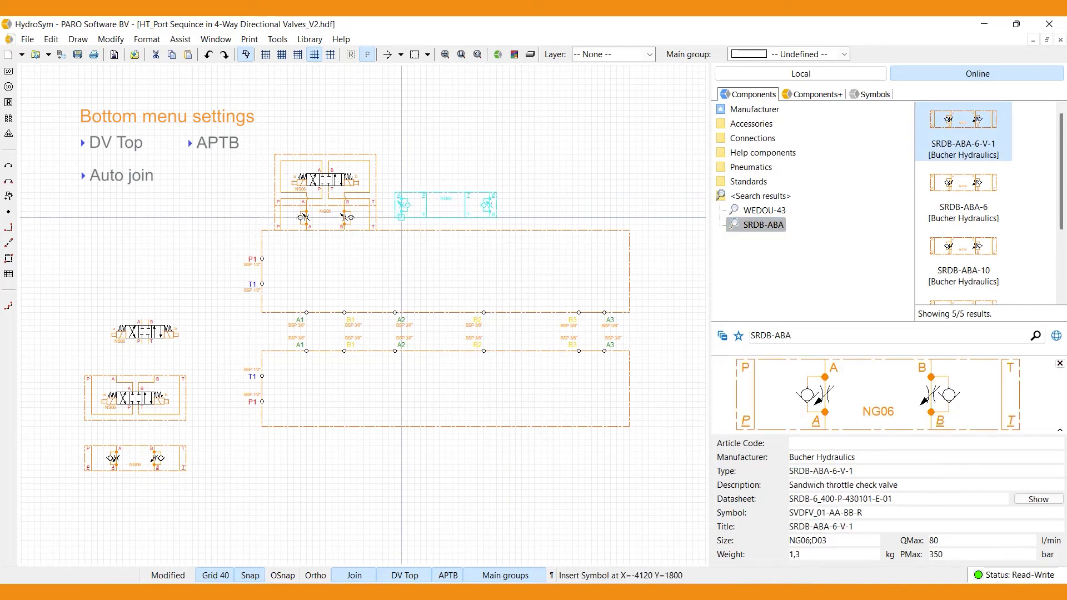
pyautogui.click(395, 230)
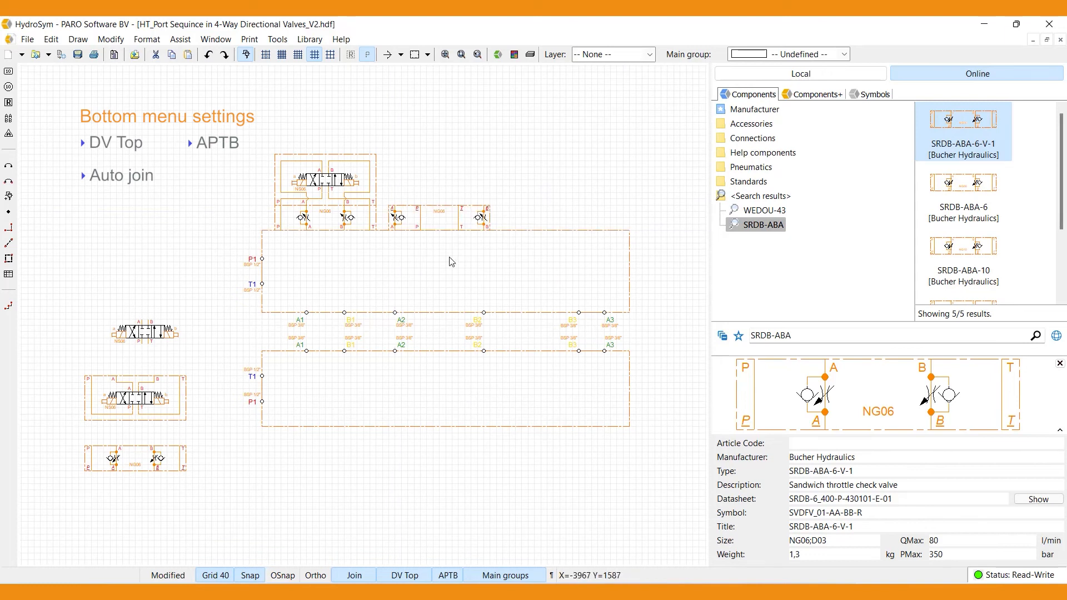
# - Insert a WEDOU-43-D-6-V directional valve on top of the APTB sandwich valve
pyautogui.click(764, 212)
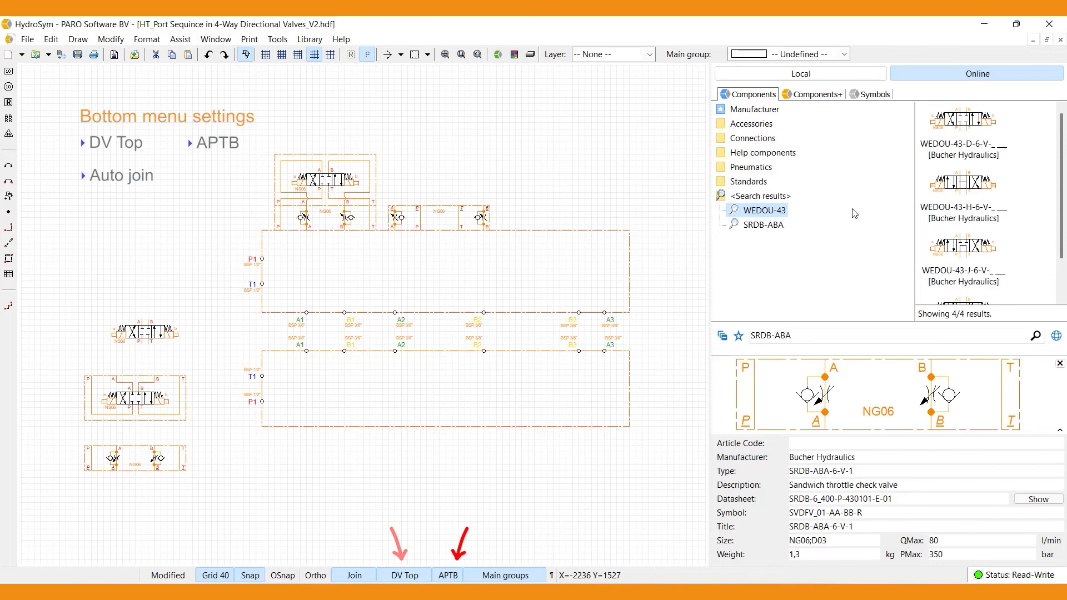
pyautogui.click(957, 132)
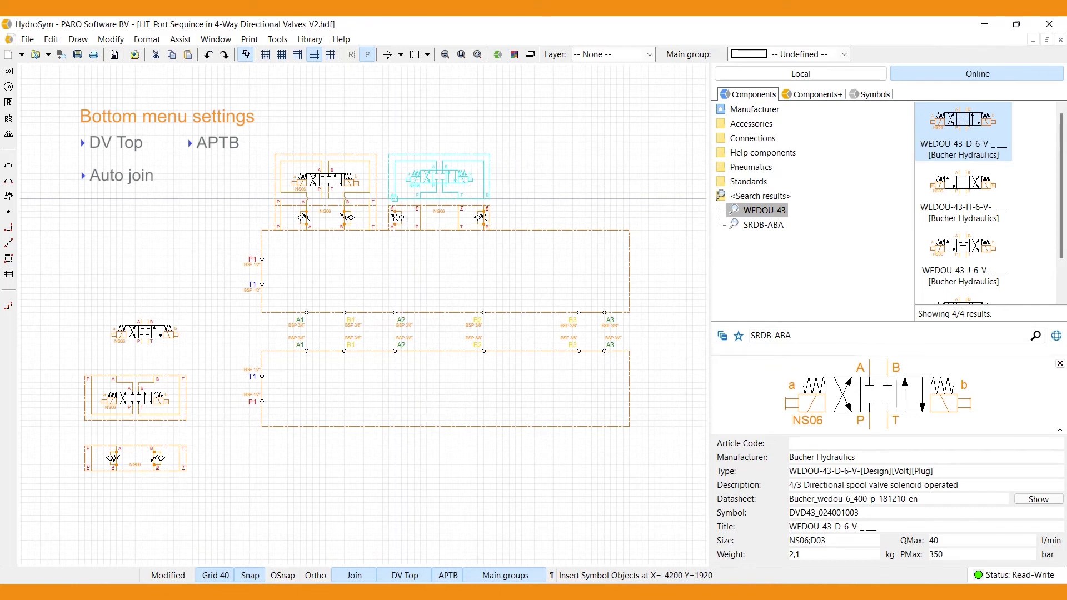
pyautogui.click(393, 199)
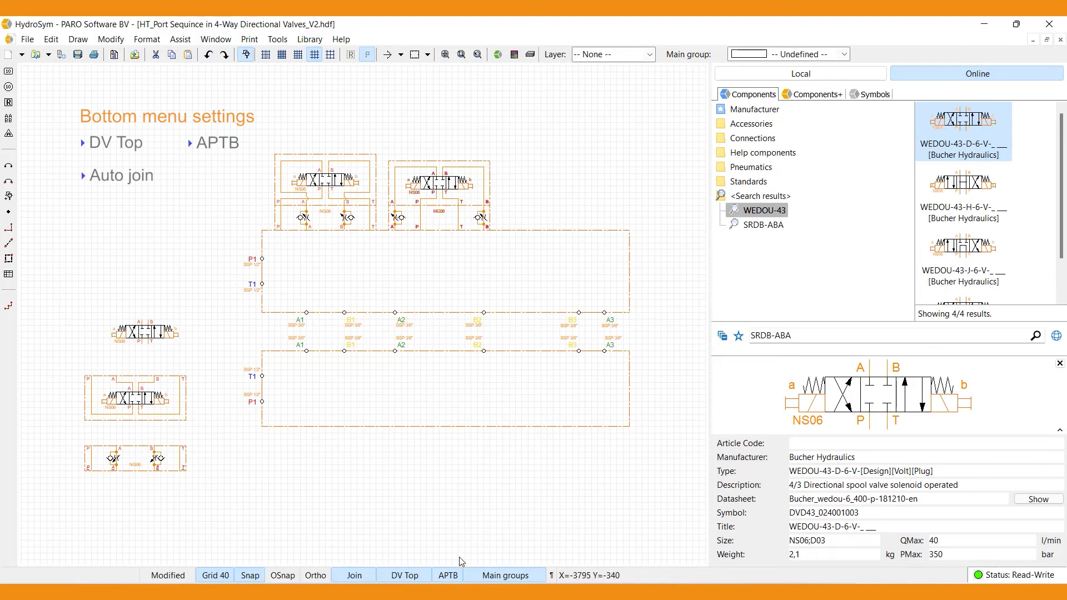
# - Set the port sequence to PTBA and insert an SRDB-ABA-6-V-1 sandwich valve on the upper manifold above A3/B3
pyautogui.click(459, 575)
pyautogui.click(460, 575)
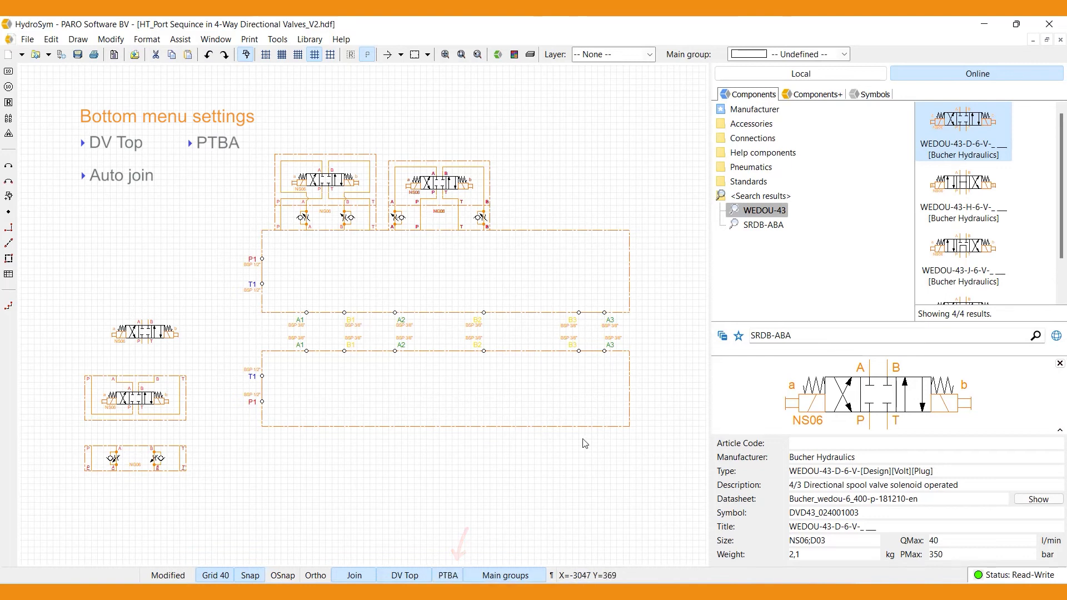
pyautogui.click(761, 225)
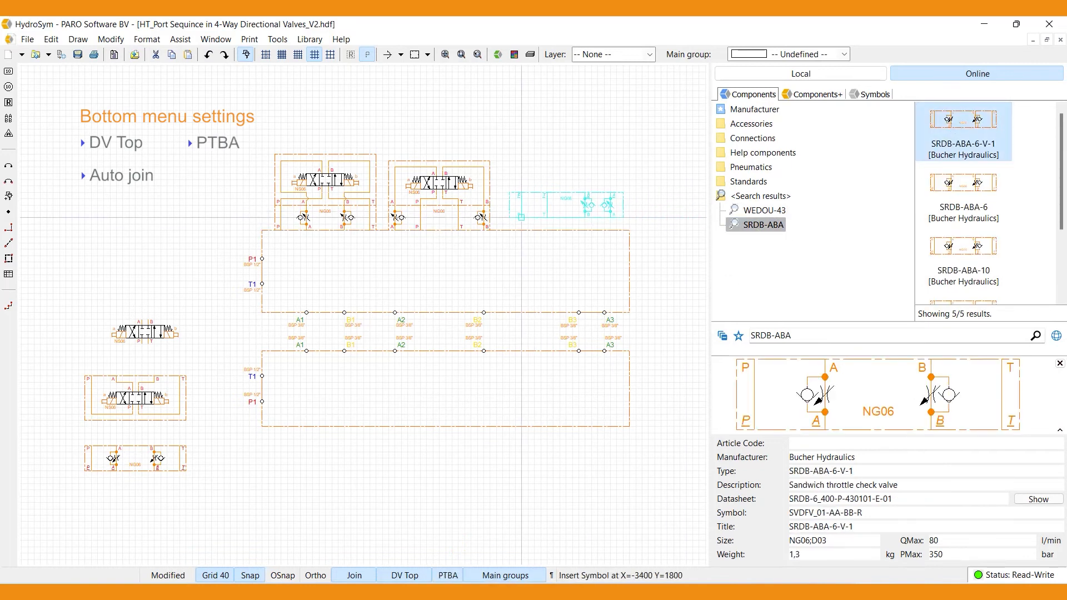
pyautogui.click(515, 230)
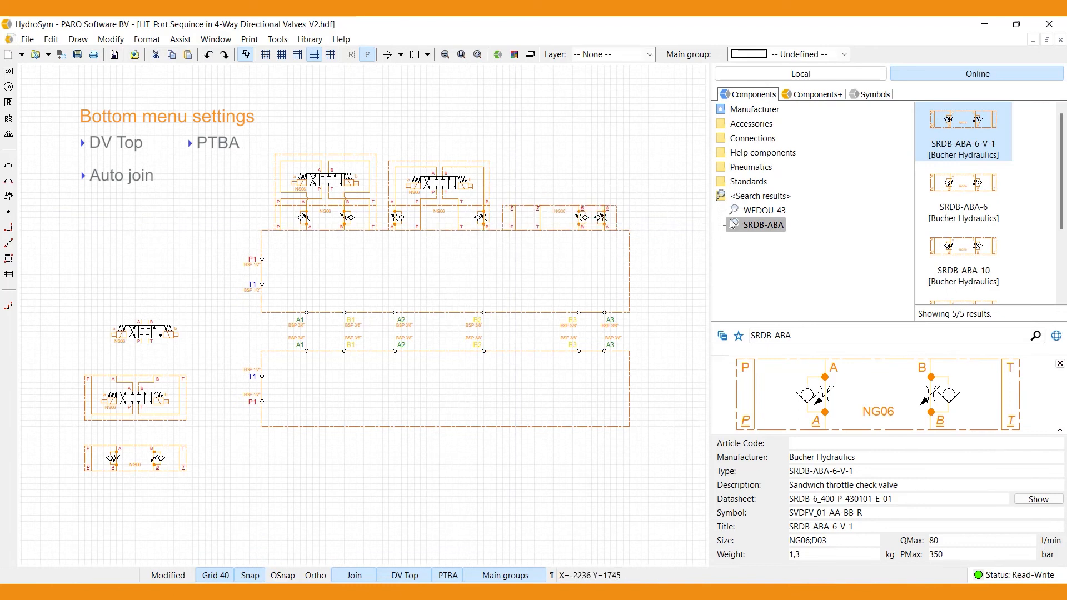
# - Insert a WEDOU-43-D-6-V directional valve on top of the PTBA sandwich valve
pyautogui.click(758, 210)
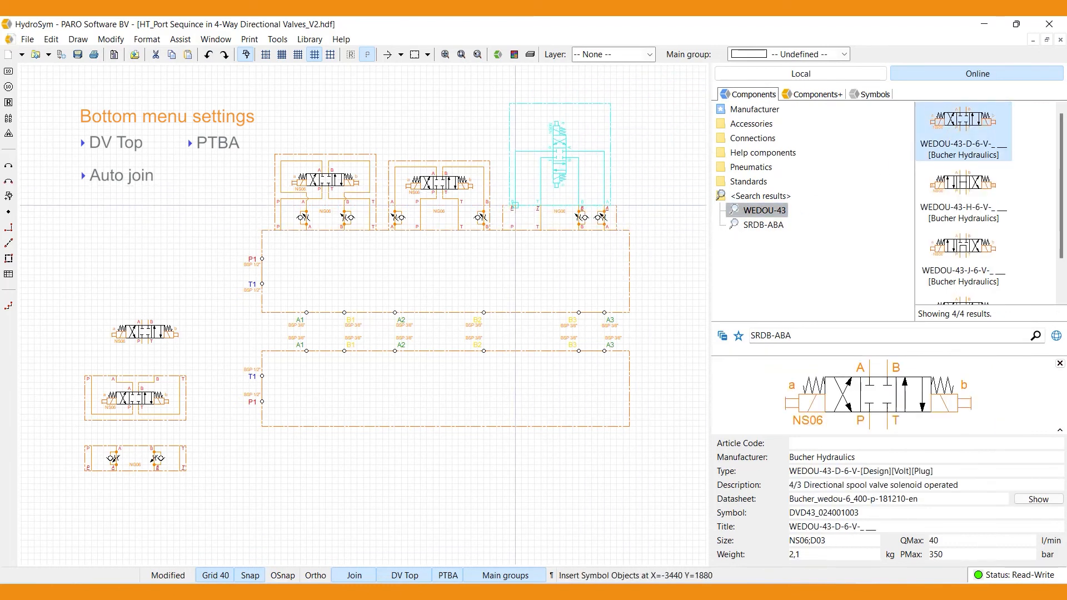
pyautogui.click(512, 229)
pyautogui.press('Escape')
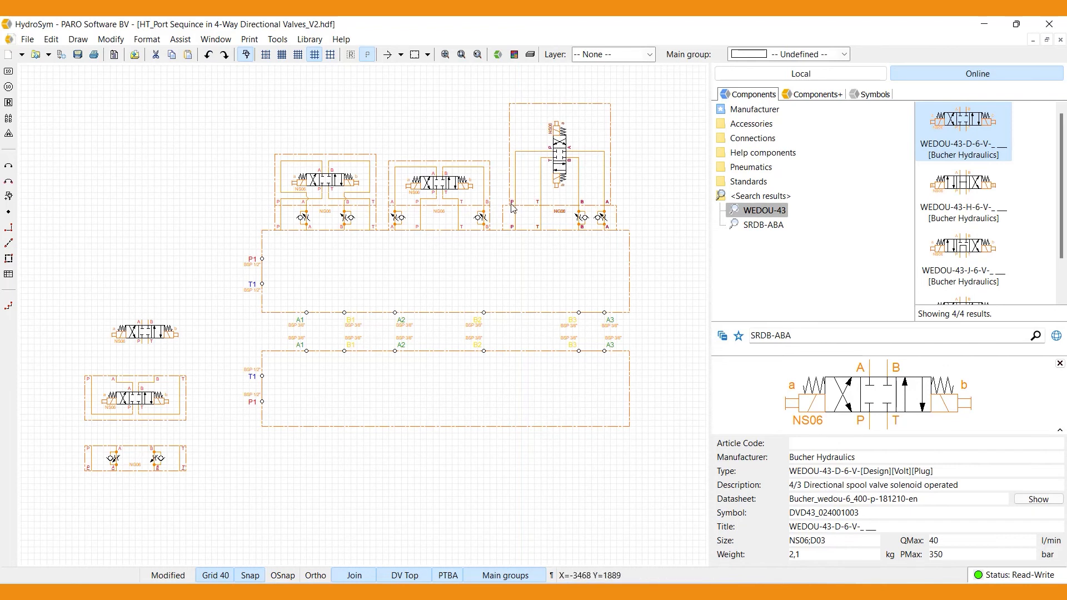
# - Move the remaining sandwich valve under the lower manifold at A1/B1 and join the DV Bottom directional valve beneath it
pyautogui.moveTo(118, 448); pyautogui.dragTo(321, 439)
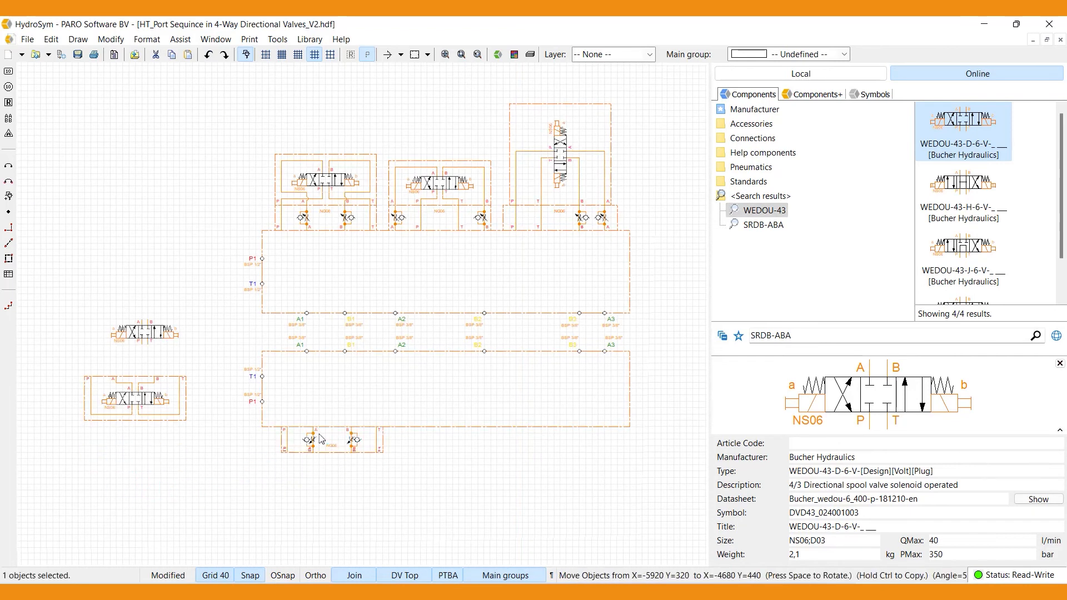
pyautogui.click(160, 382)
pyautogui.moveTo(159, 382); pyautogui.dragTo(358, 463)
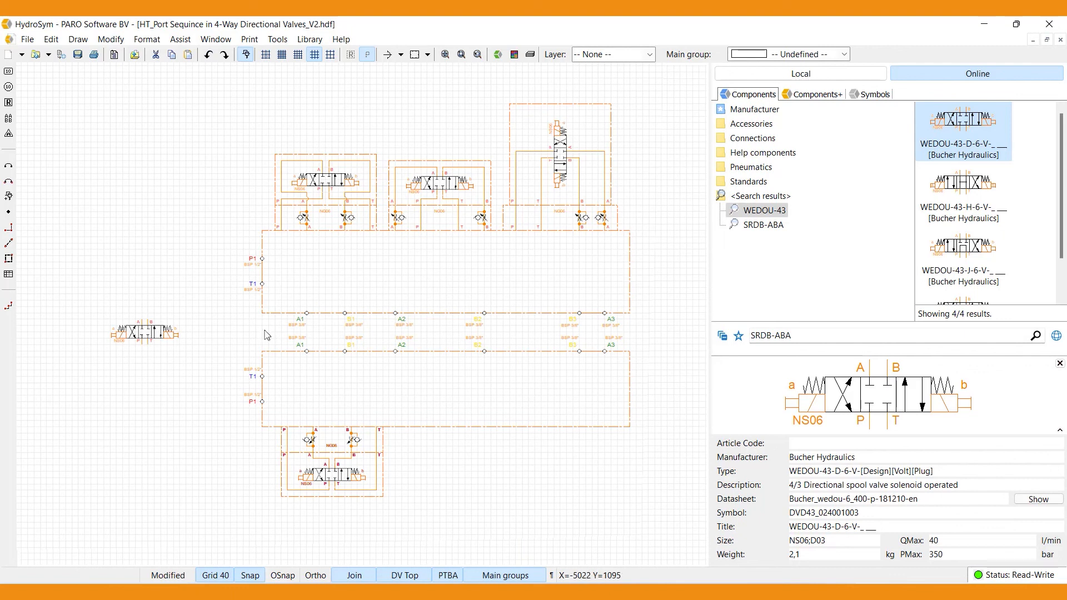